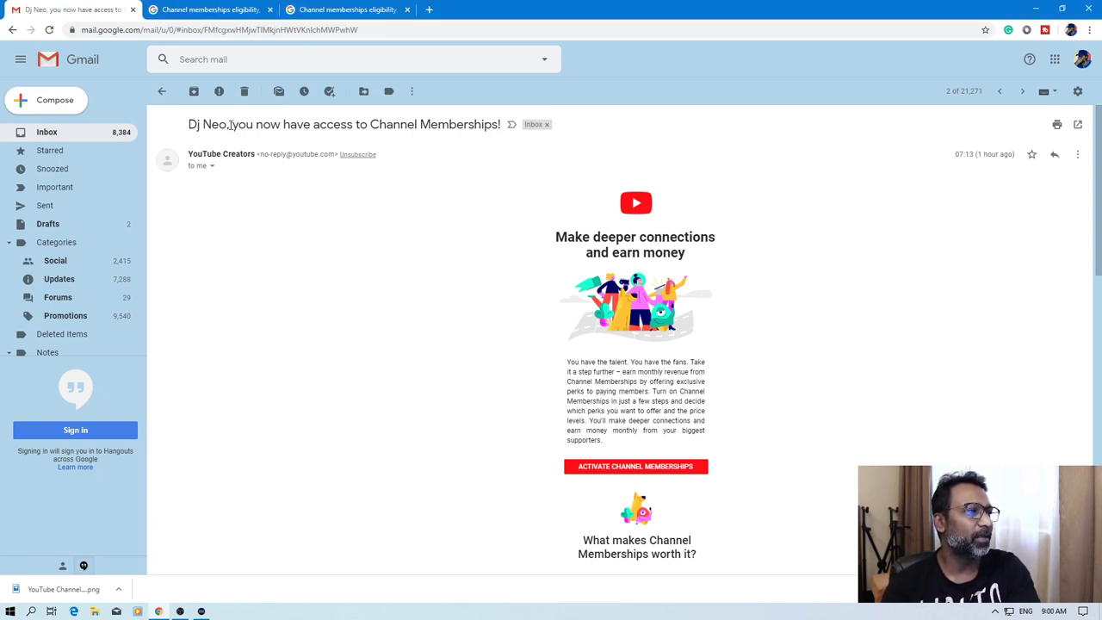
{"action": "left_click_drag", "start_coordinate": [230, 126], "coordinate": [503, 125]}
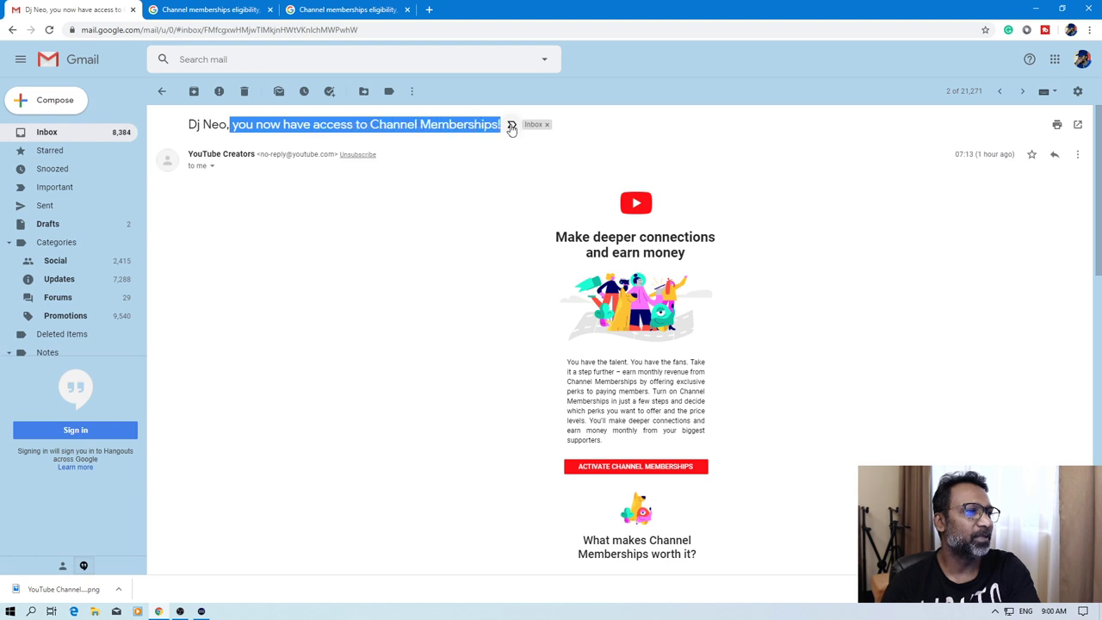
{"action": "left_click", "coordinate": [480, 336]}
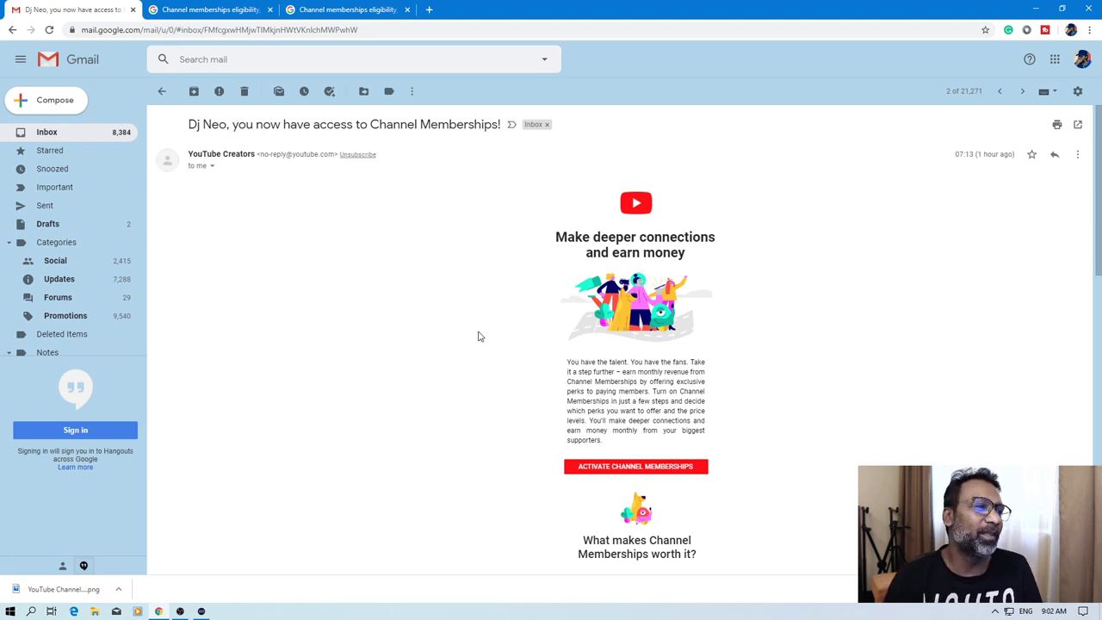
{"action": "scroll", "coordinate": [470, 336], "scroll_direction": "down", "scroll_amount": 2}
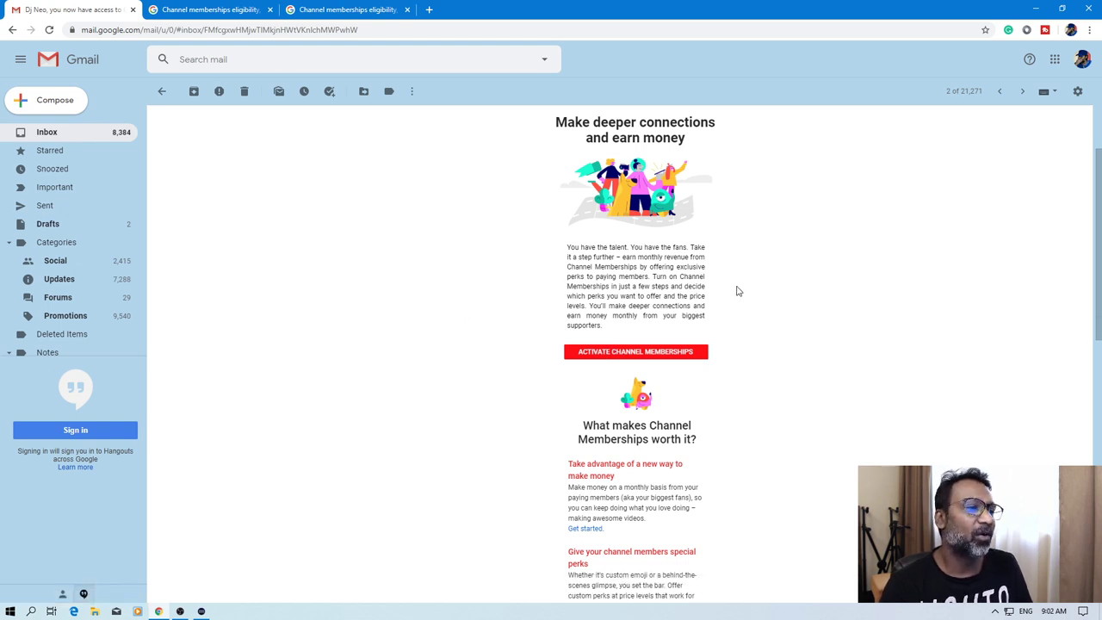
Follow the email's Activate Channel Memberships link and check 0 copyright strikes and Channel memberships Eligible
{"action": "left_click", "coordinate": [640, 353]}
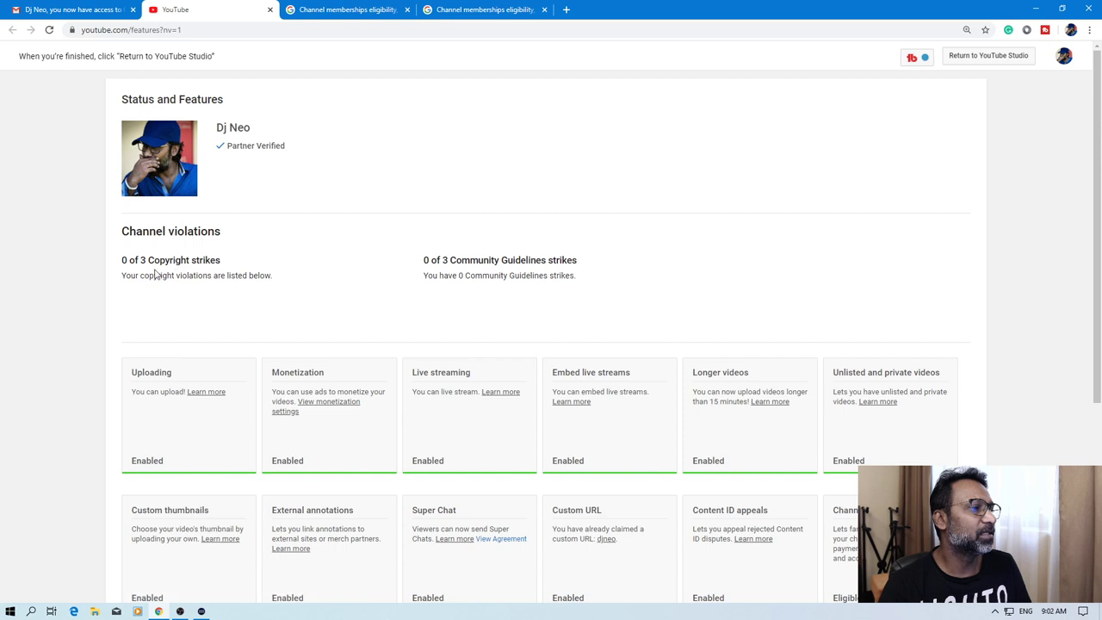
{"action": "scroll", "coordinate": [171, 263], "scroll_direction": "down", "scroll_amount": 2}
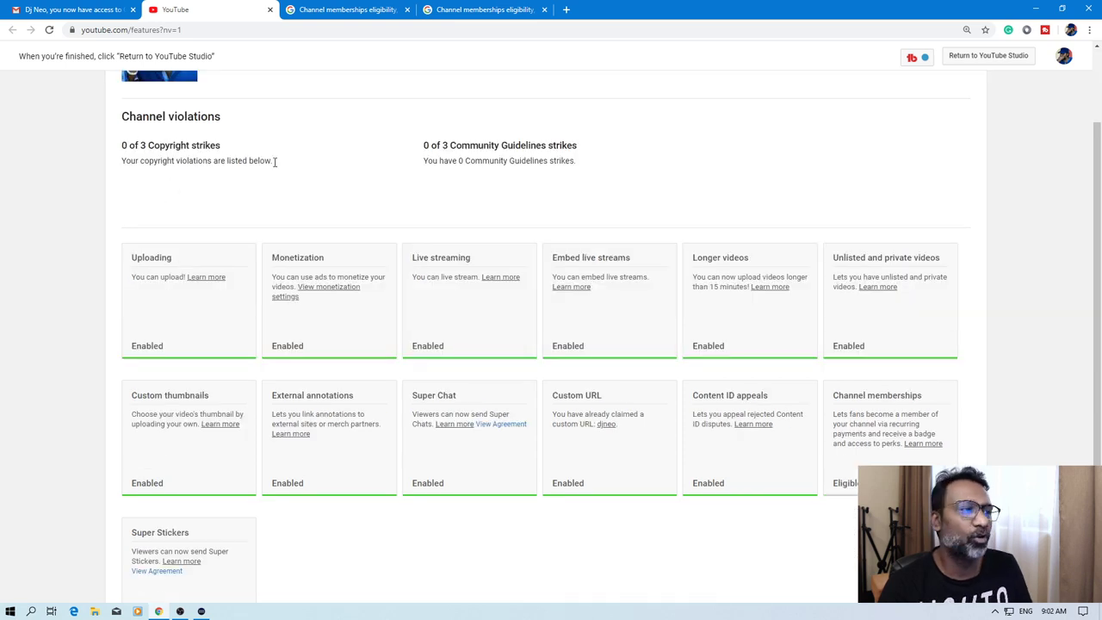
{"action": "left_click_drag", "start_coordinate": [143, 145], "coordinate": [235, 148]}
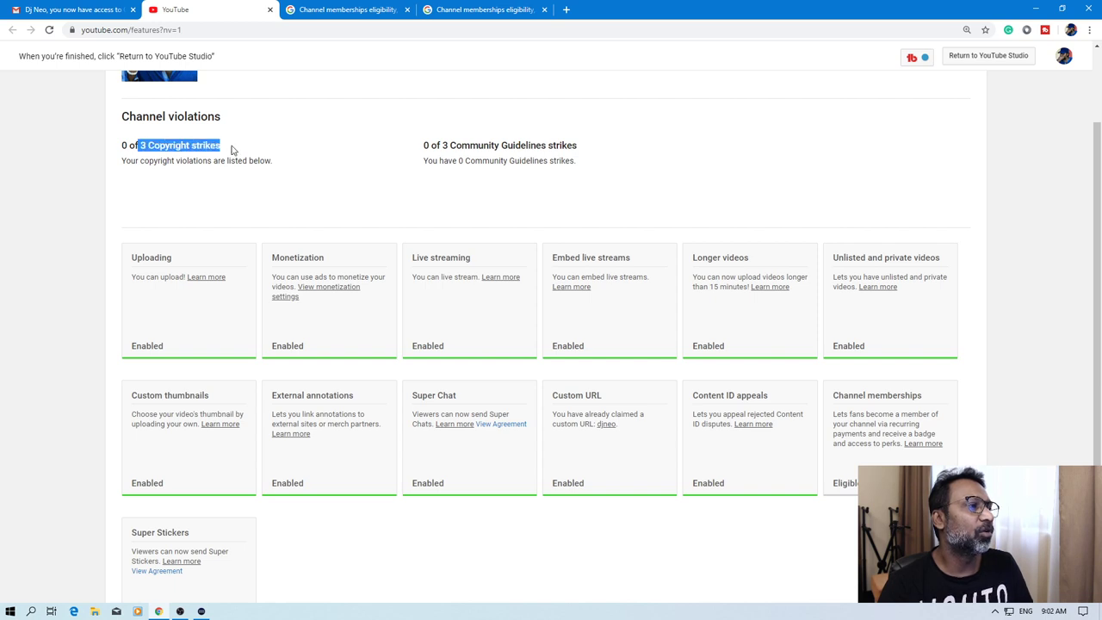
{"action": "left_click", "coordinate": [207, 171]}
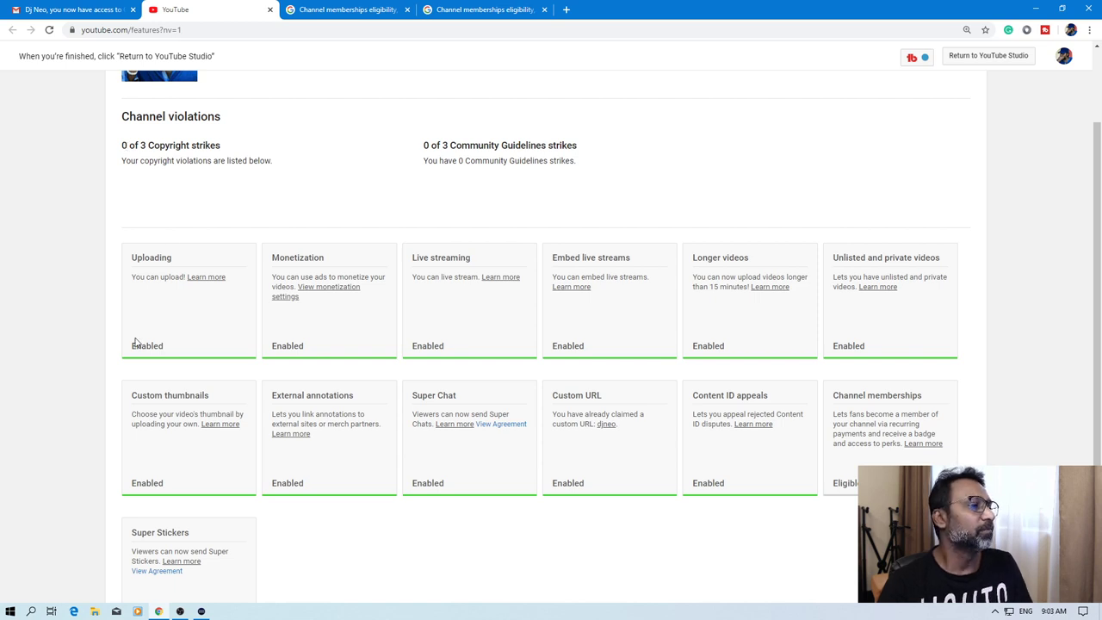
{"action": "scroll", "coordinate": [387, 323], "scroll_direction": "down", "scroll_amount": 2}
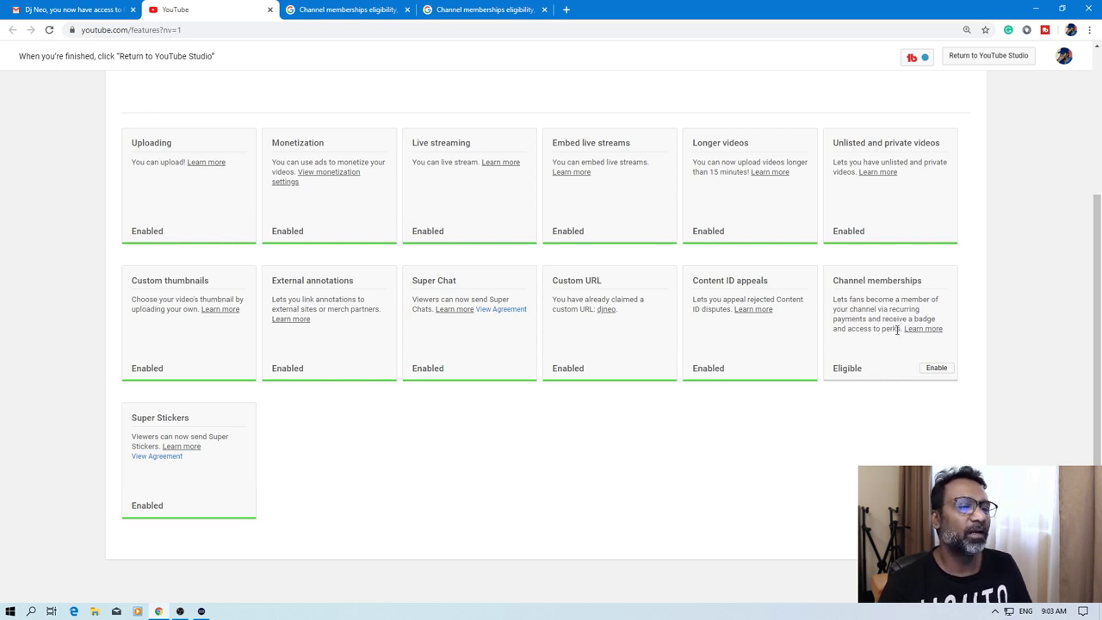
On the Channel memberships eligibility help article, find United Arab Emirates in the Availability list
{"action": "left_click", "coordinate": [484, 11]}
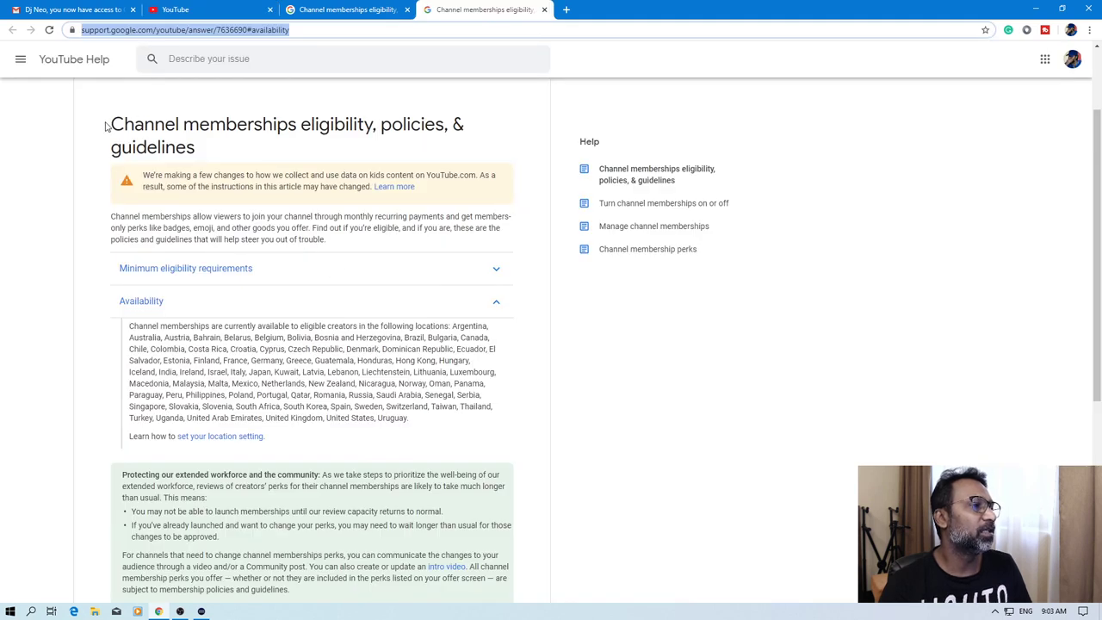
{"action": "left_click_drag", "start_coordinate": [106, 127], "coordinate": [459, 147]}
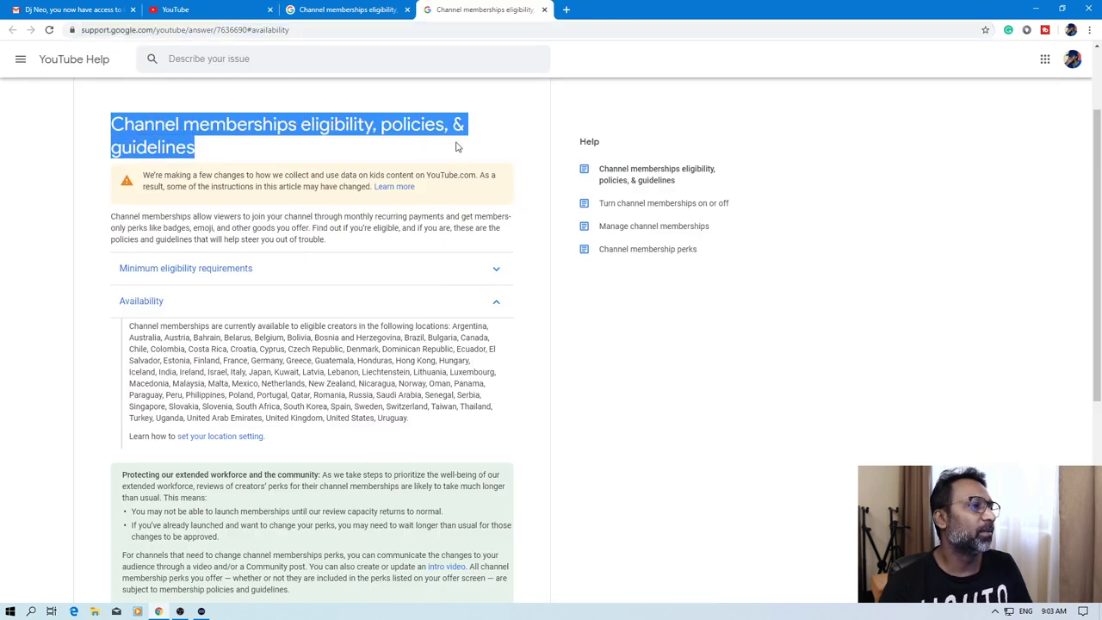
{"action": "left_click", "coordinate": [289, 237]}
{"action": "scroll", "coordinate": [290, 238], "scroll_direction": "down", "scroll_amount": 1}
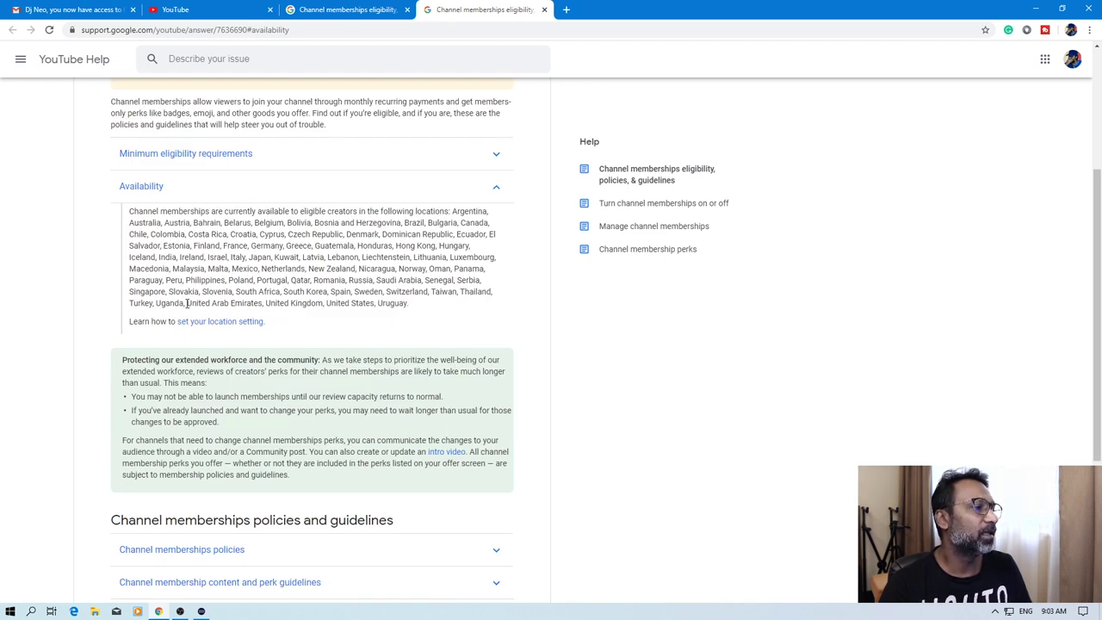
{"action": "left_click_drag", "start_coordinate": [187, 303], "coordinate": [265, 303]}
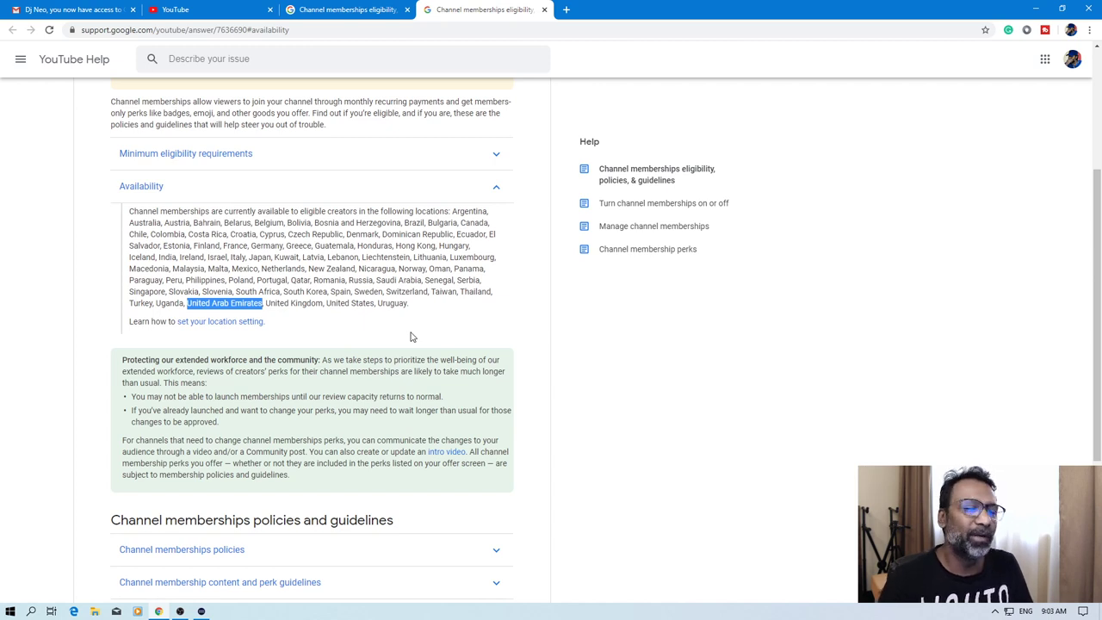
{"action": "left_click", "coordinate": [348, 264]}
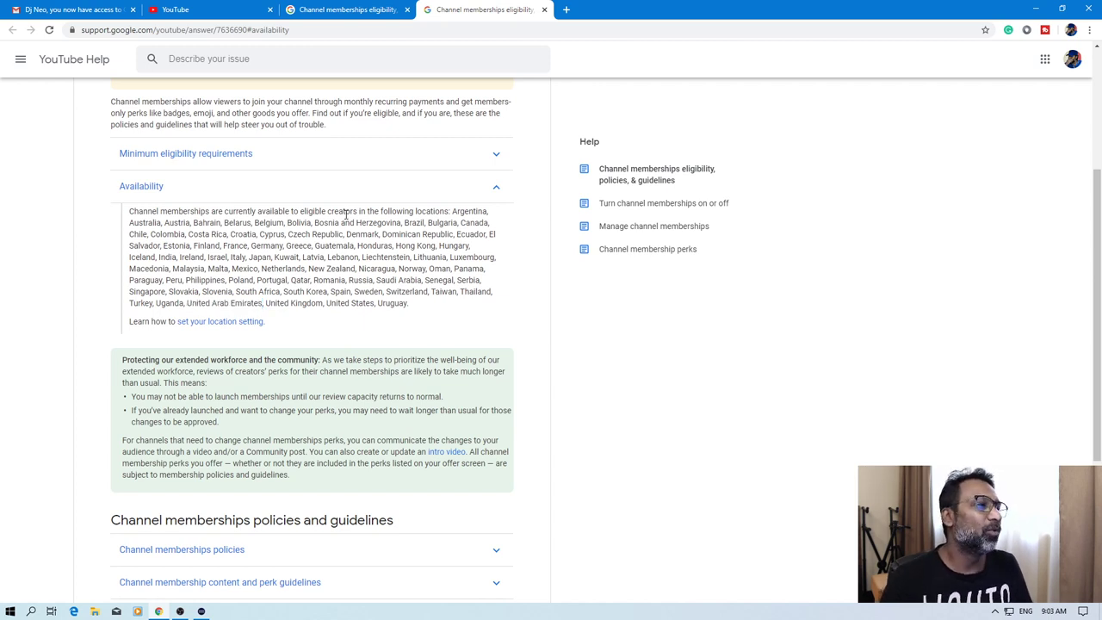
Back on Status and Features, enable Channel memberships to reach the 'Memberships has a new home' page
{"action": "left_click", "coordinate": [176, 9]}
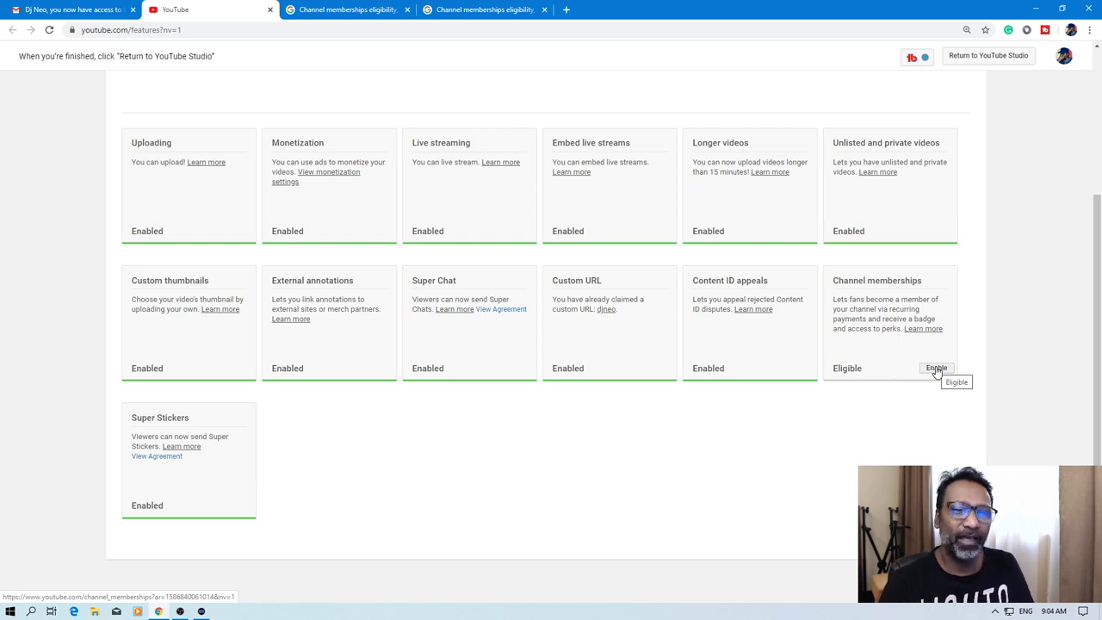
{"action": "left_click", "coordinate": [937, 369]}
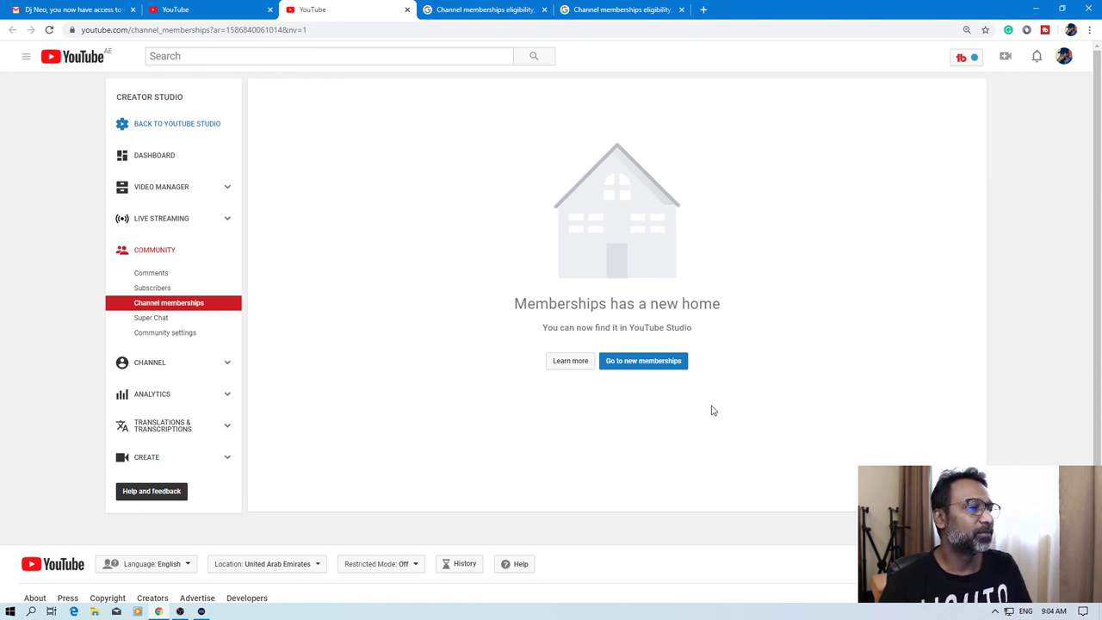
Go to the new Memberships tab under Channel monetization in YouTube Studio
{"action": "left_click", "coordinate": [641, 363]}
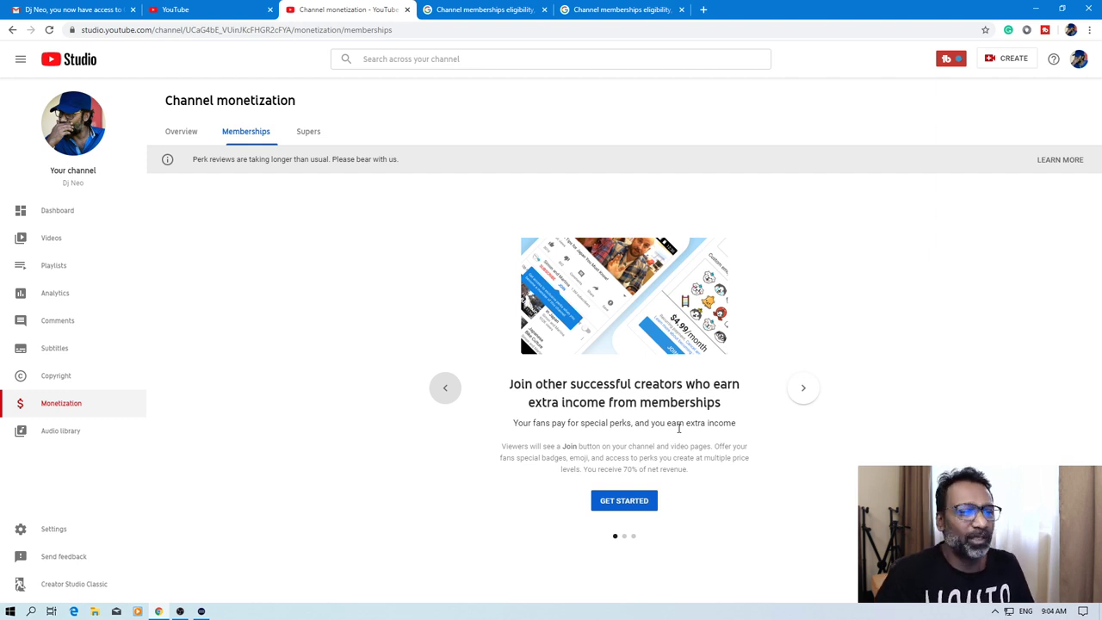
Advance the memberships introduction carousel to its third slide
{"action": "left_click", "coordinate": [805, 400]}
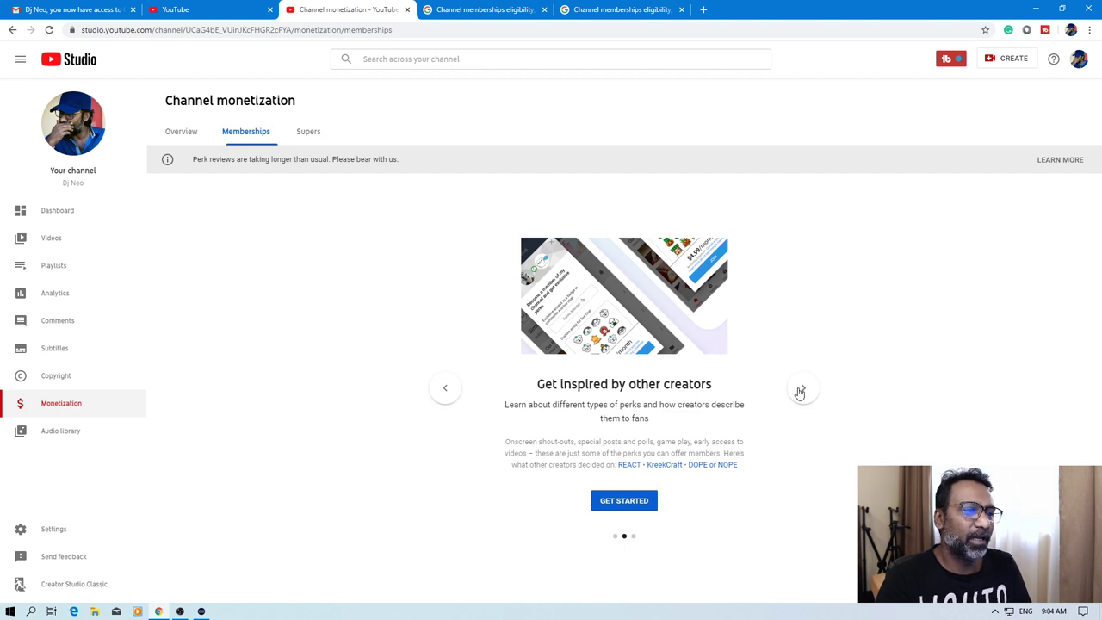
{"action": "left_click", "coordinate": [800, 392]}
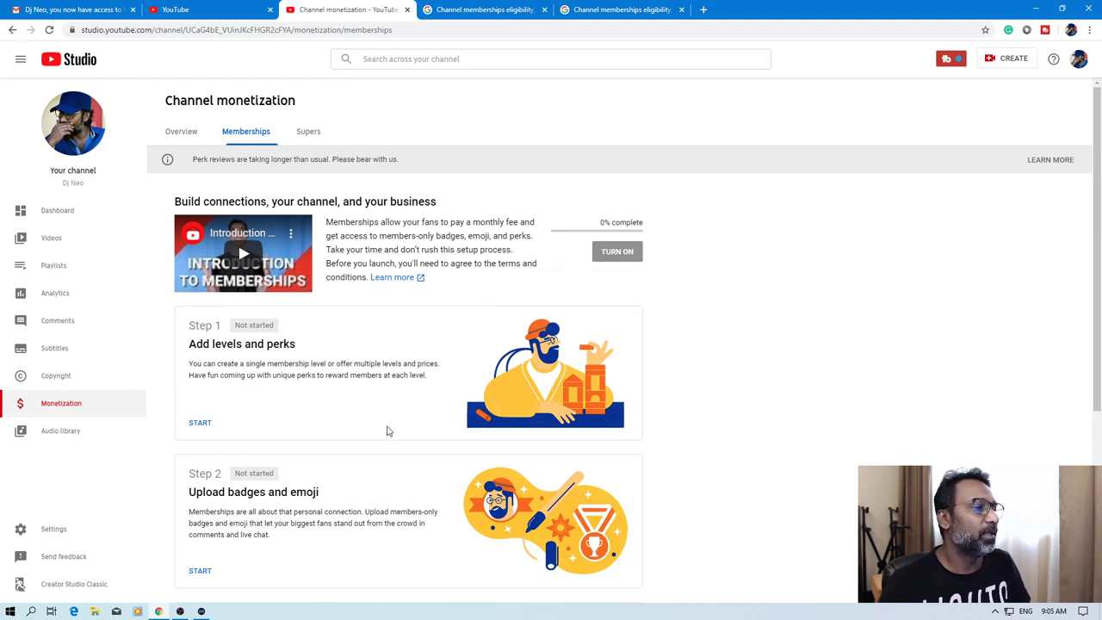
Open the 'Manage channel memberships' help article and read its note on perk review delays
{"action": "scroll", "coordinate": [684, 380], "scroll_direction": "down", "scroll_amount": 3}
{"action": "scroll", "coordinate": [684, 381], "scroll_direction": "down", "scroll_amount": 1}
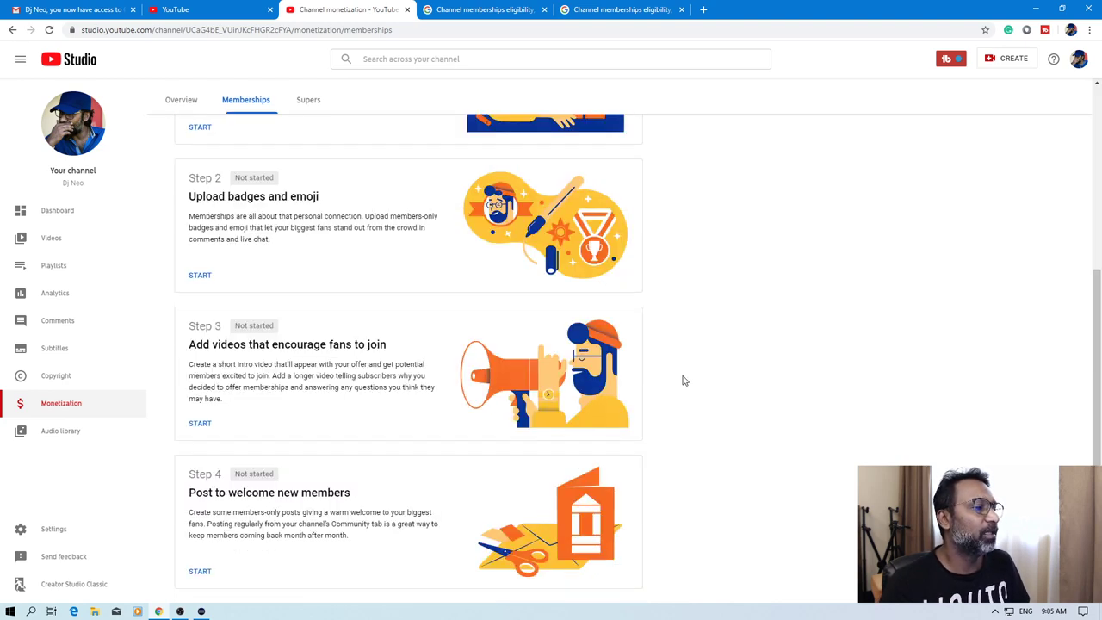
{"action": "scroll", "coordinate": [685, 381], "scroll_direction": "up", "scroll_amount": 4}
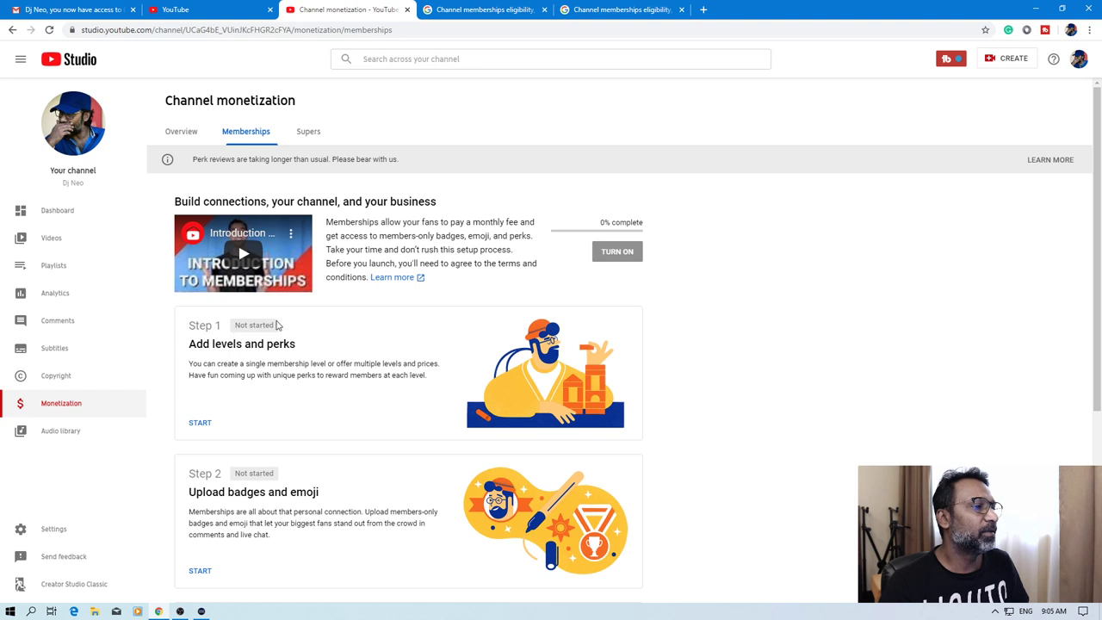
{"action": "left_click", "coordinate": [402, 283]}
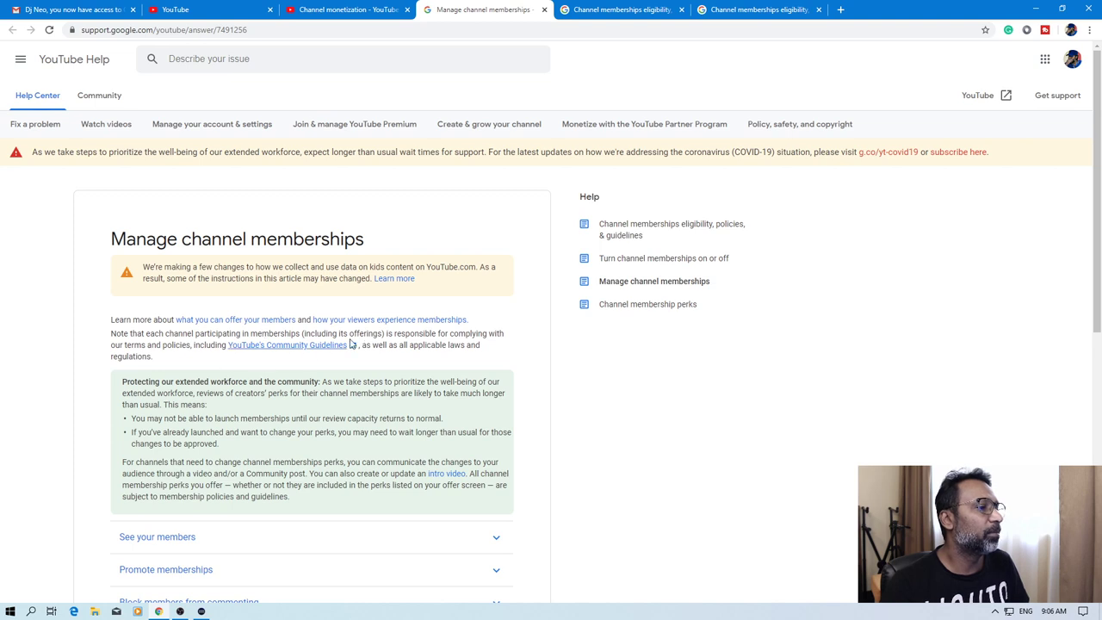
{"action": "scroll", "coordinate": [349, 347], "scroll_direction": "down", "scroll_amount": 2}
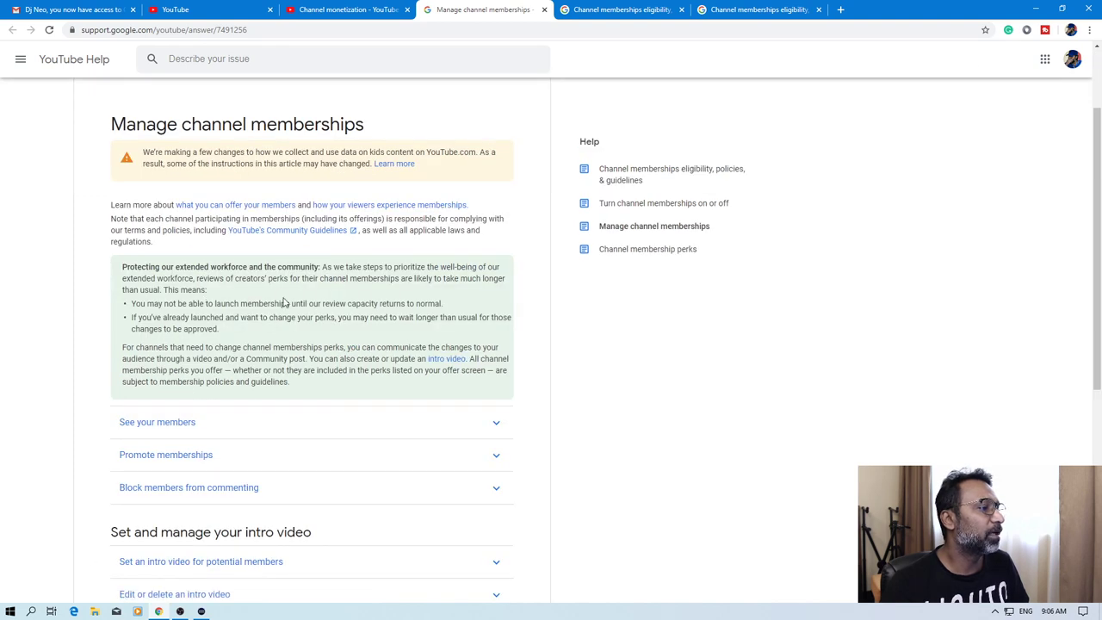
Start Step 1 'Add levels and perks' and review the example low-level price in How it works
{"action": "left_click", "coordinate": [349, 12]}
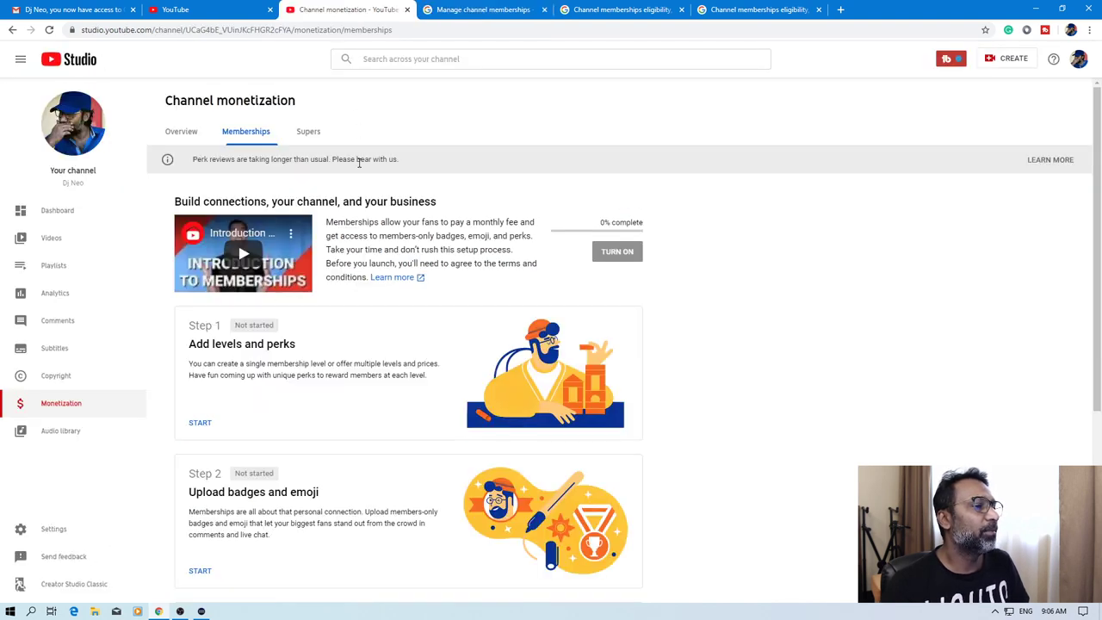
{"action": "left_click", "coordinate": [200, 422]}
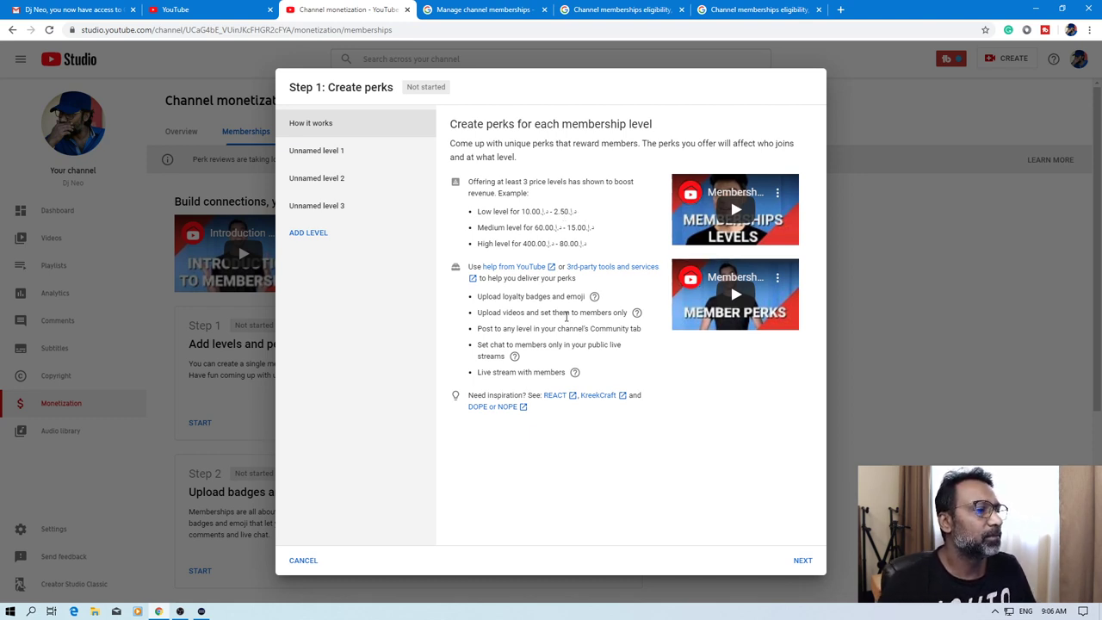
{"action": "left_click_drag", "start_coordinate": [521, 211], "coordinate": [583, 217]}
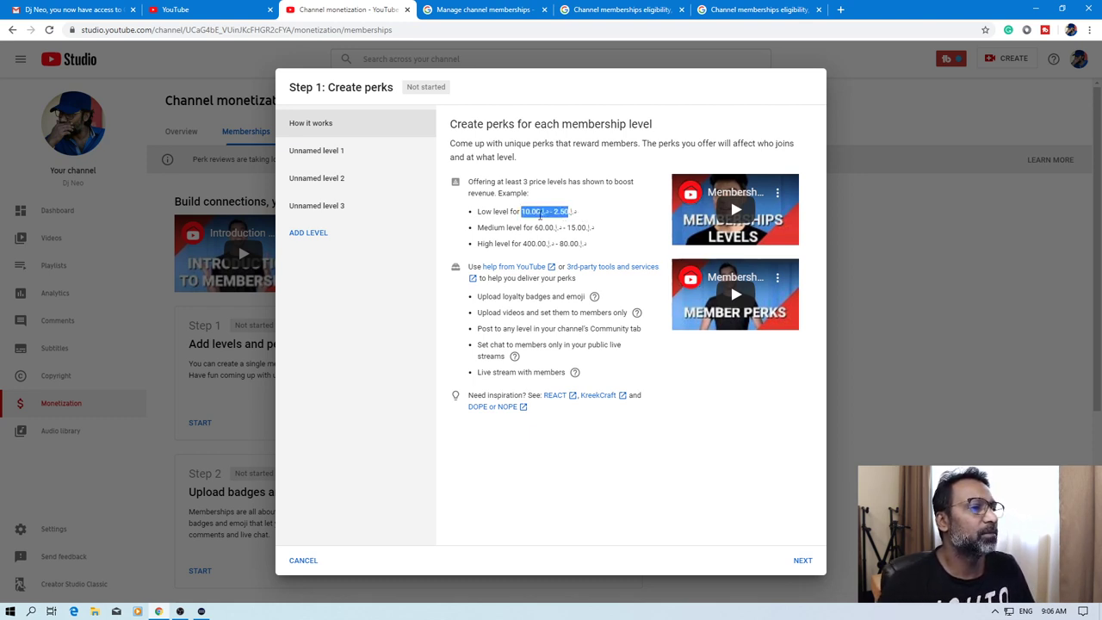
{"action": "left_click", "coordinate": [537, 215]}
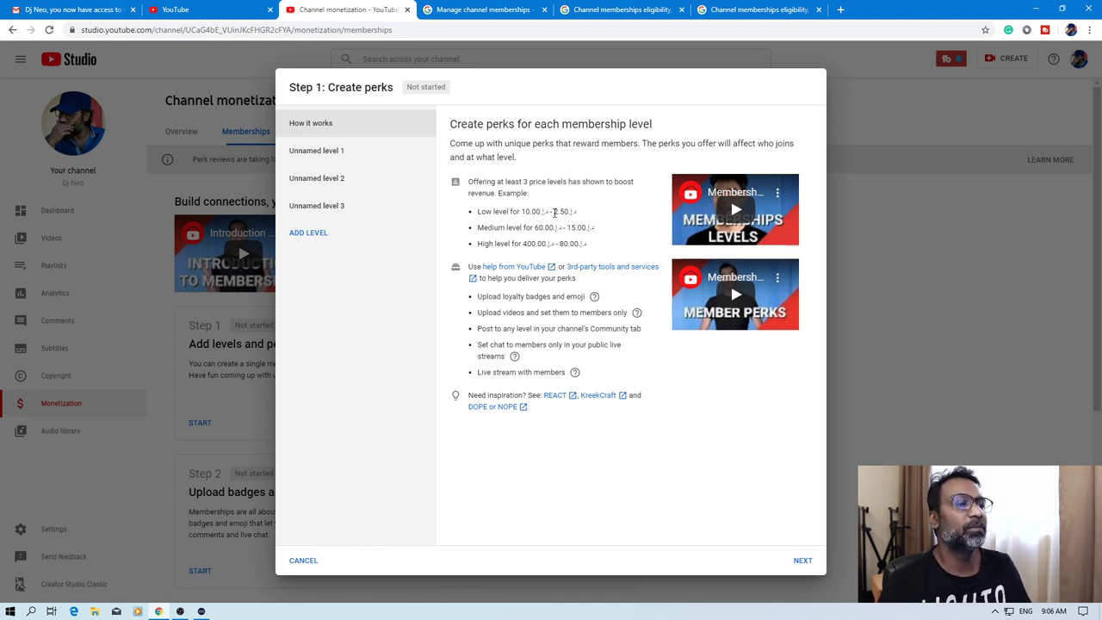
{"action": "left_click_drag", "start_coordinate": [576, 212], "coordinate": [574, 213]}
{"action": "left_click", "coordinate": [583, 219]}
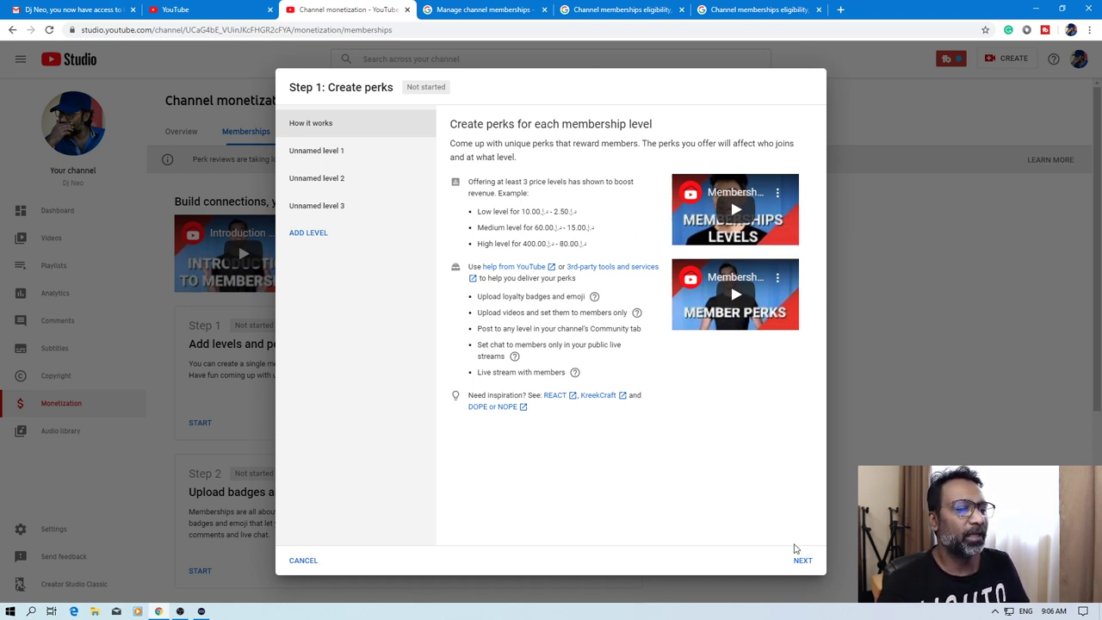
Move to the first membership level's form and place the cursor in the Level name field
{"action": "left_click", "coordinate": [802, 563]}
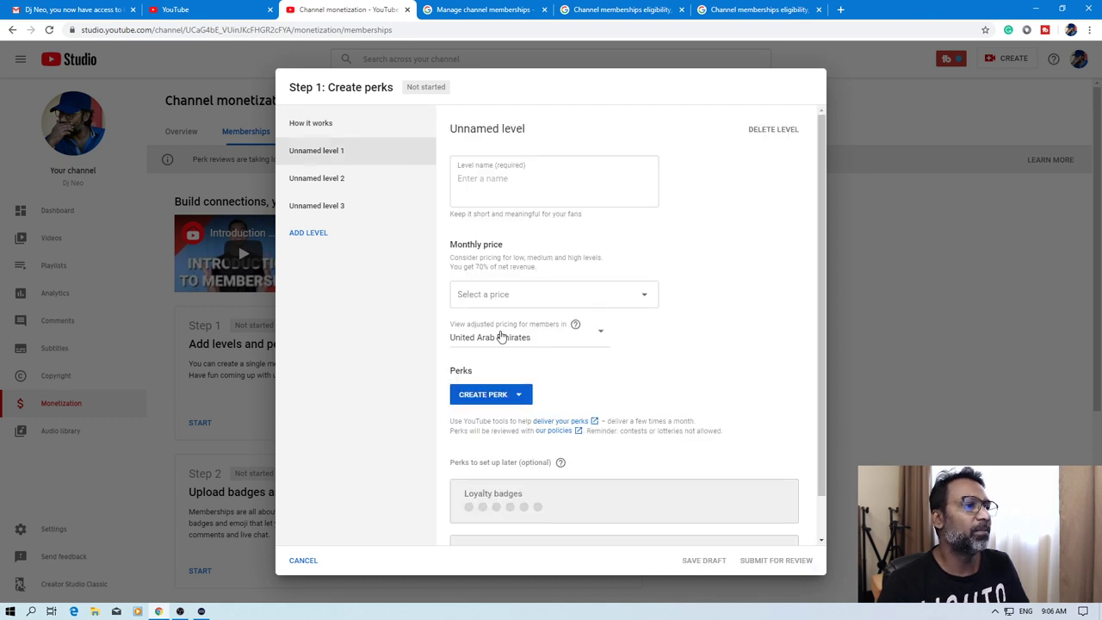
{"action": "left_click", "coordinate": [530, 193]}
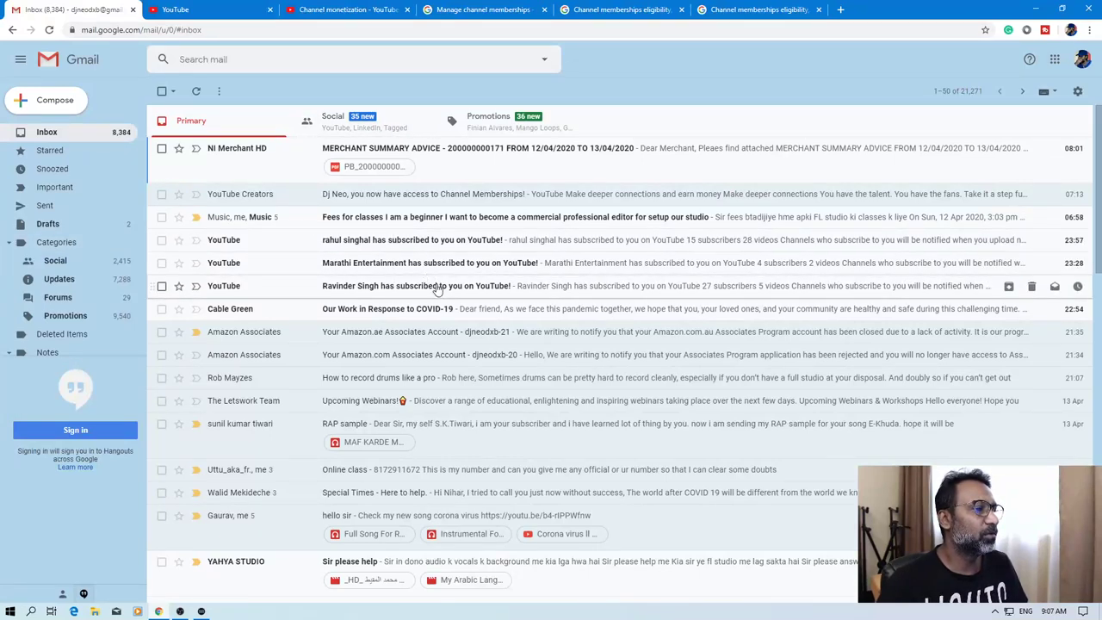
Scroll through the Gmail inbox to review the channel memberships access email
{"action": "scroll", "coordinate": [437, 290], "scroll_direction": "down", "scroll_amount": 3}
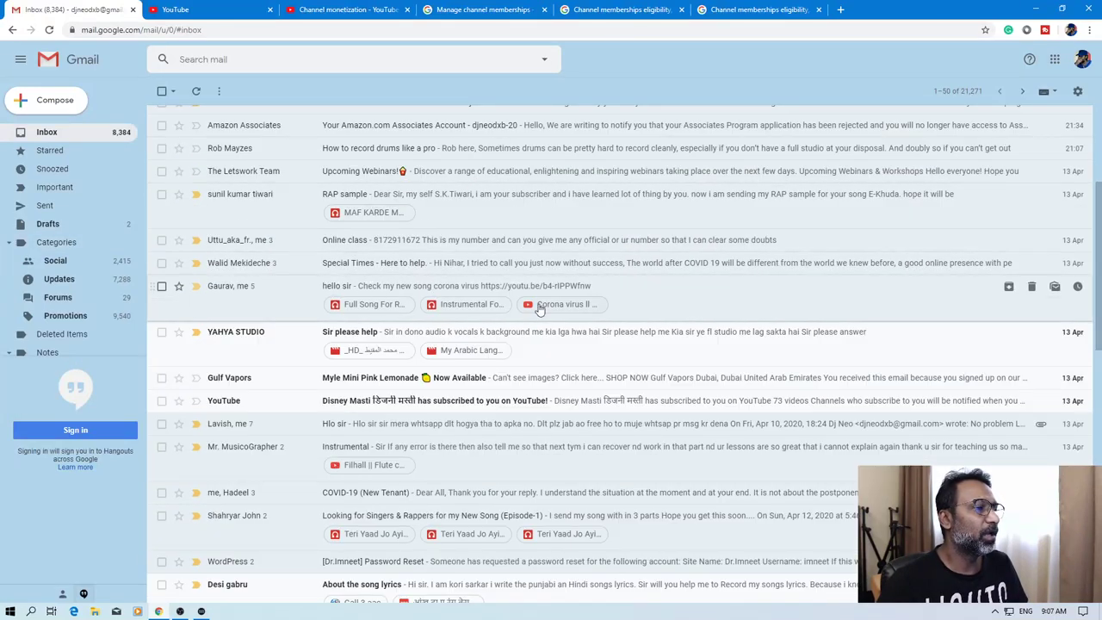
{"action": "scroll", "coordinate": [539, 310], "scroll_direction": "down", "scroll_amount": 2}
{"action": "scroll", "coordinate": [554, 374], "scroll_direction": "down", "scroll_amount": 2}
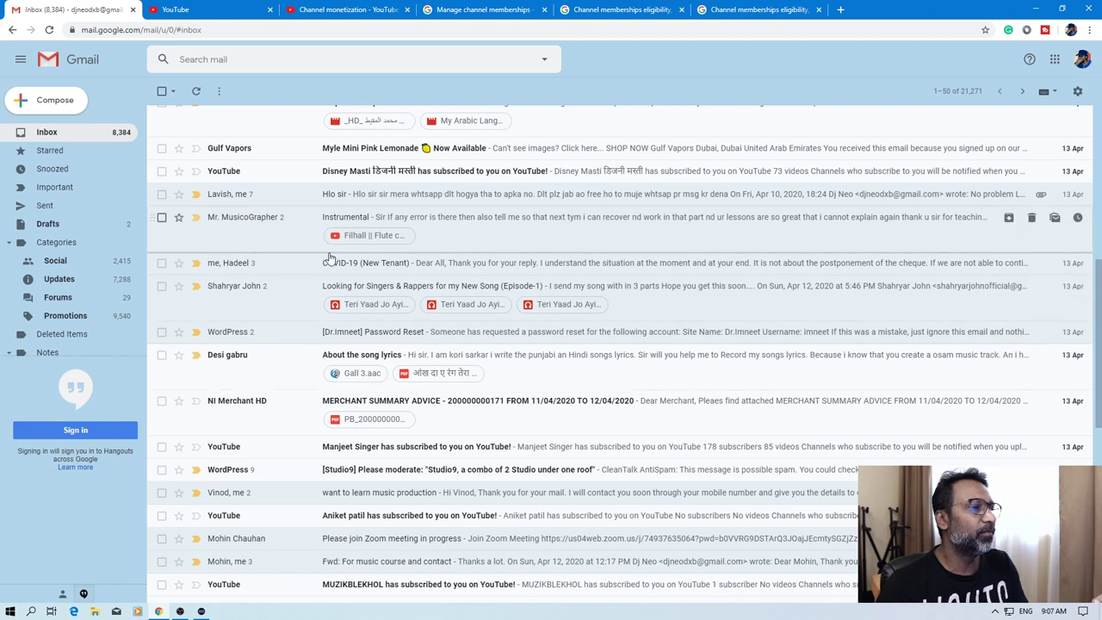
{"action": "scroll", "coordinate": [361, 292], "scroll_direction": "down", "scroll_amount": 3}
{"action": "scroll", "coordinate": [422, 345], "scroll_direction": "down", "scroll_amount": 2}
{"action": "scroll", "coordinate": [495, 398], "scroll_direction": "down", "scroll_amount": 3}
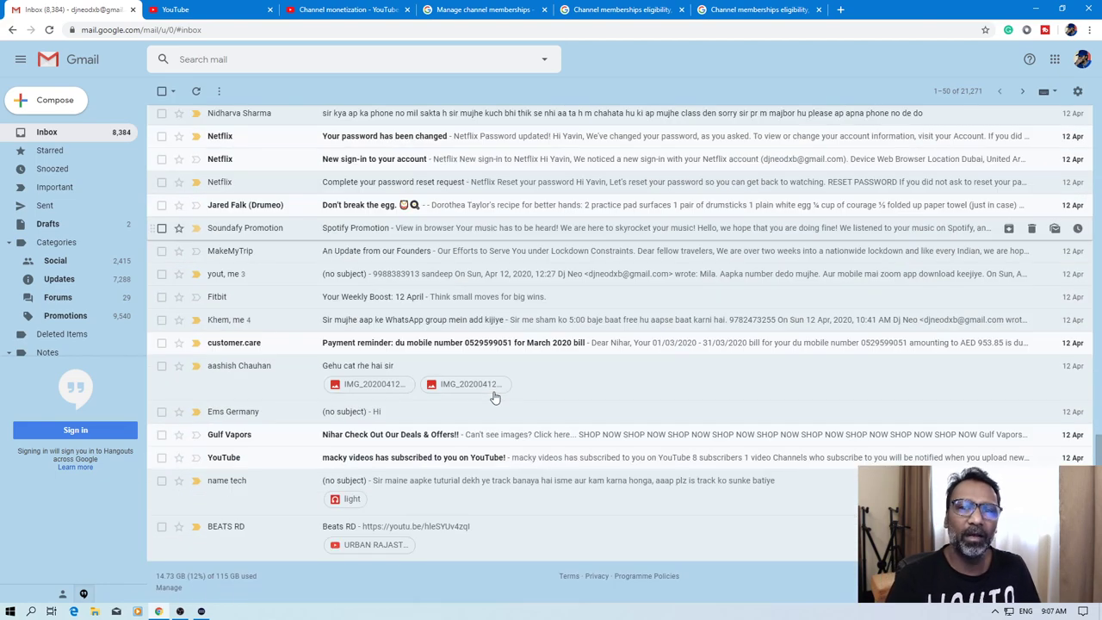
{"action": "scroll", "coordinate": [495, 398], "scroll_direction": "up", "scroll_amount": 4}
{"action": "scroll", "coordinate": [495, 398], "scroll_direction": "up", "scroll_amount": 4}
{"action": "scroll", "coordinate": [495, 398], "scroll_direction": "up", "scroll_amount": 4}
{"action": "scroll", "coordinate": [496, 398], "scroll_direction": "up", "scroll_amount": 4}
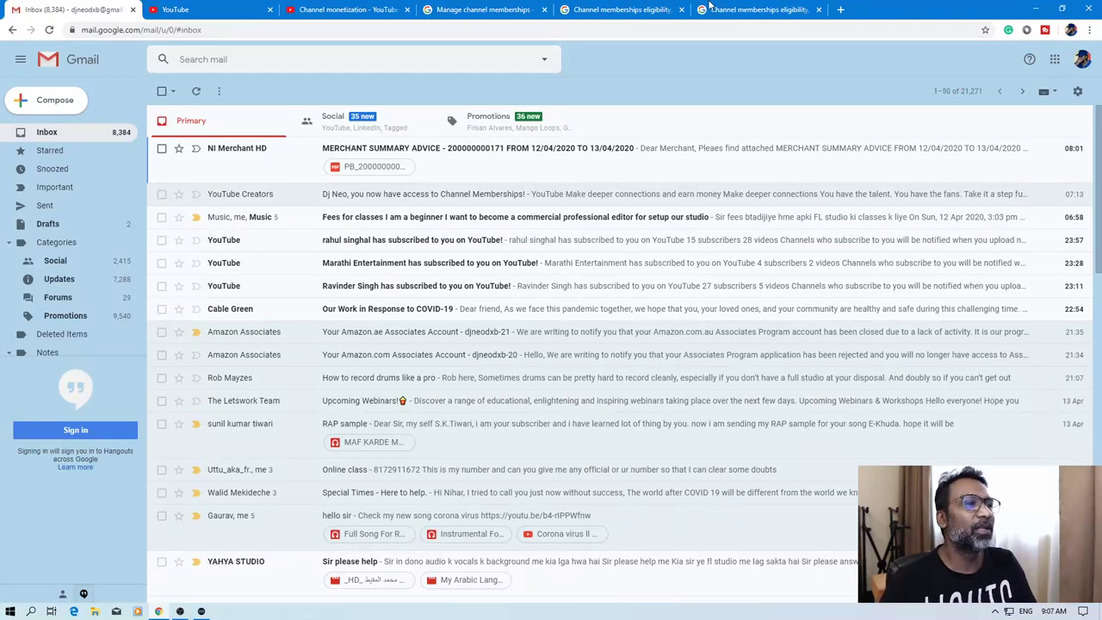
Replace the memberships help tab's address with the YouTube home page
{"action": "left_click", "coordinate": [732, 11]}
{"action": "left_click", "coordinate": [652, 32]}
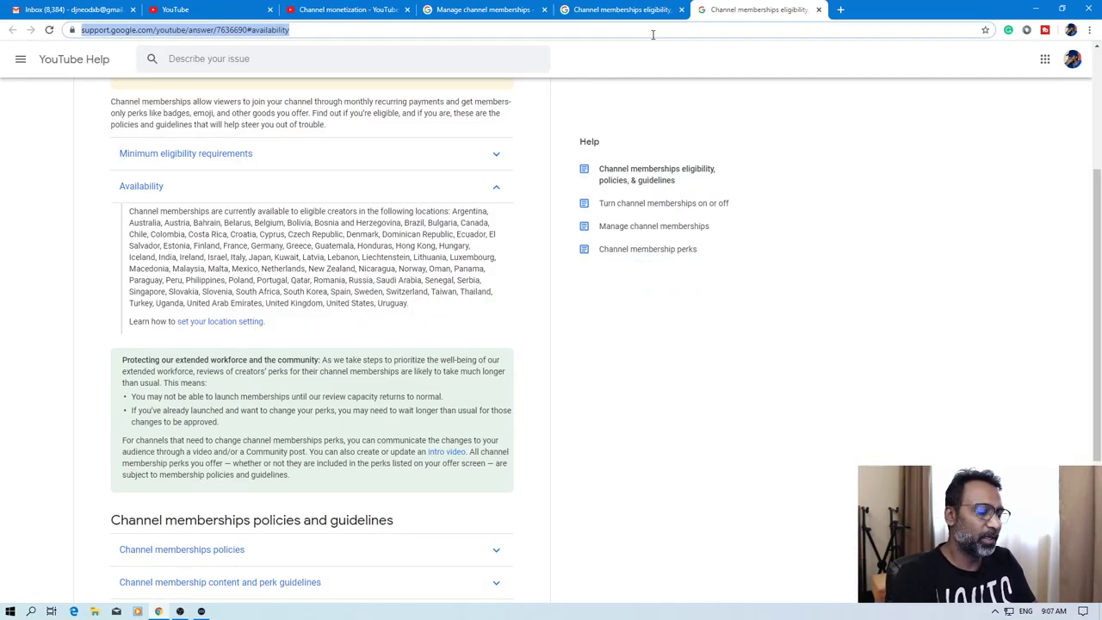
{"action": "type", "text": "you"}
{"action": "key", "text": "Return"}
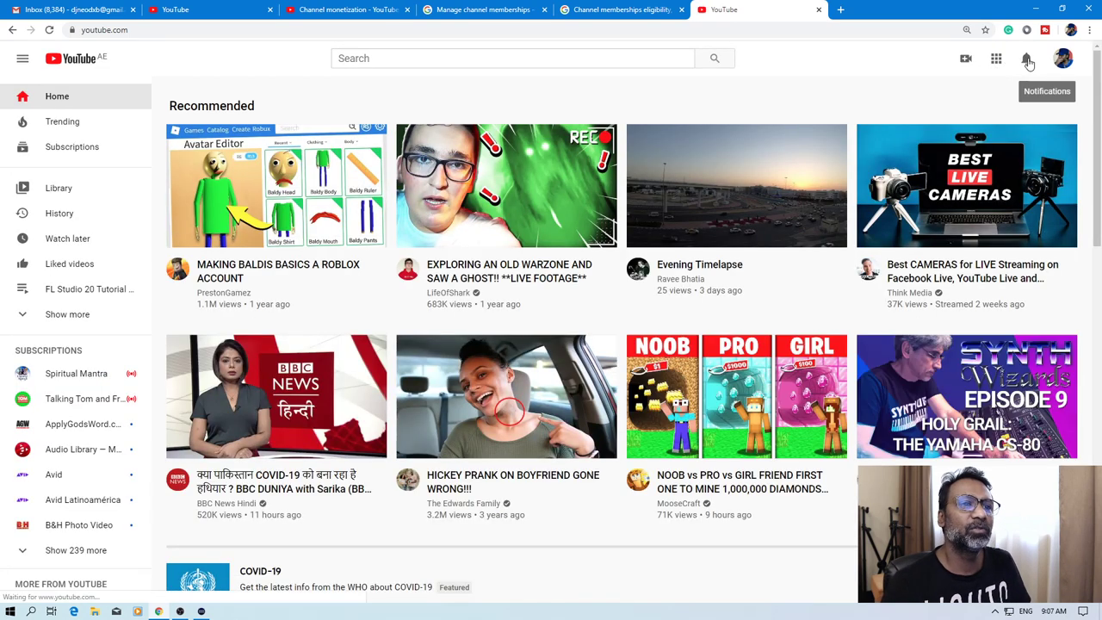
{"action": "left_click", "coordinate": [1027, 61]}
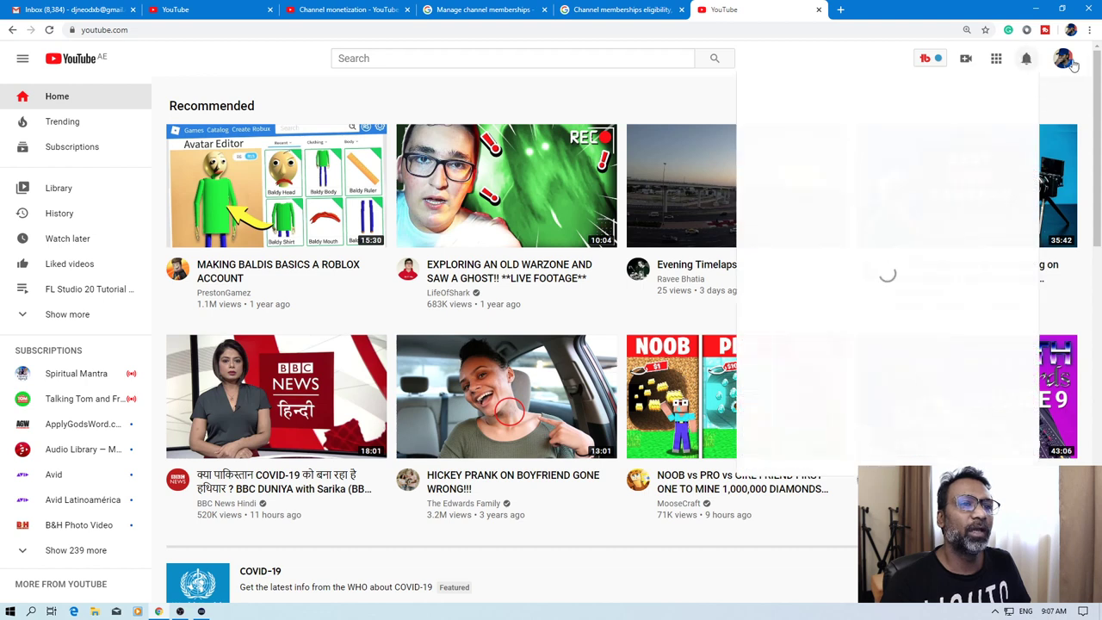
{"action": "left_click", "coordinate": [1064, 62]}
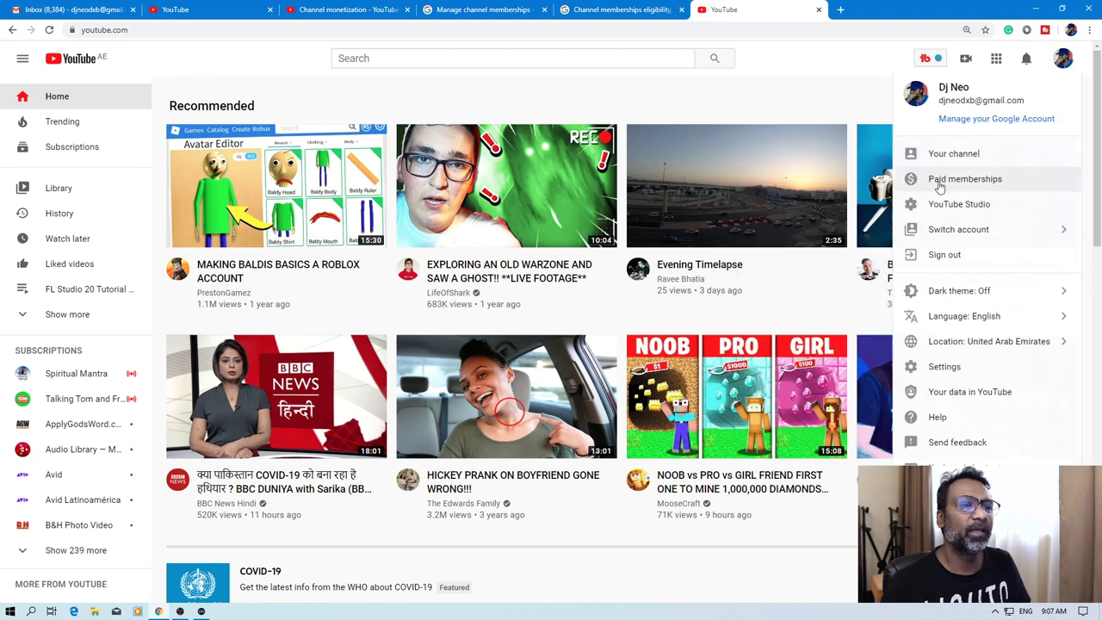
{"action": "left_click", "coordinate": [1026, 60]}
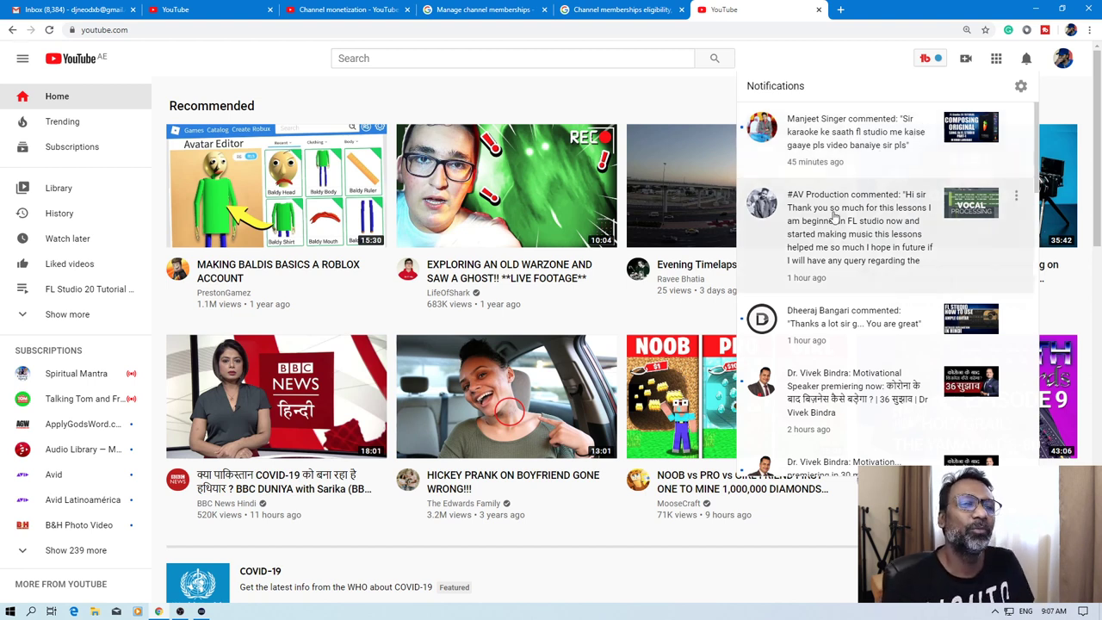
{"action": "mouse_move", "coordinate": [861, 234]}
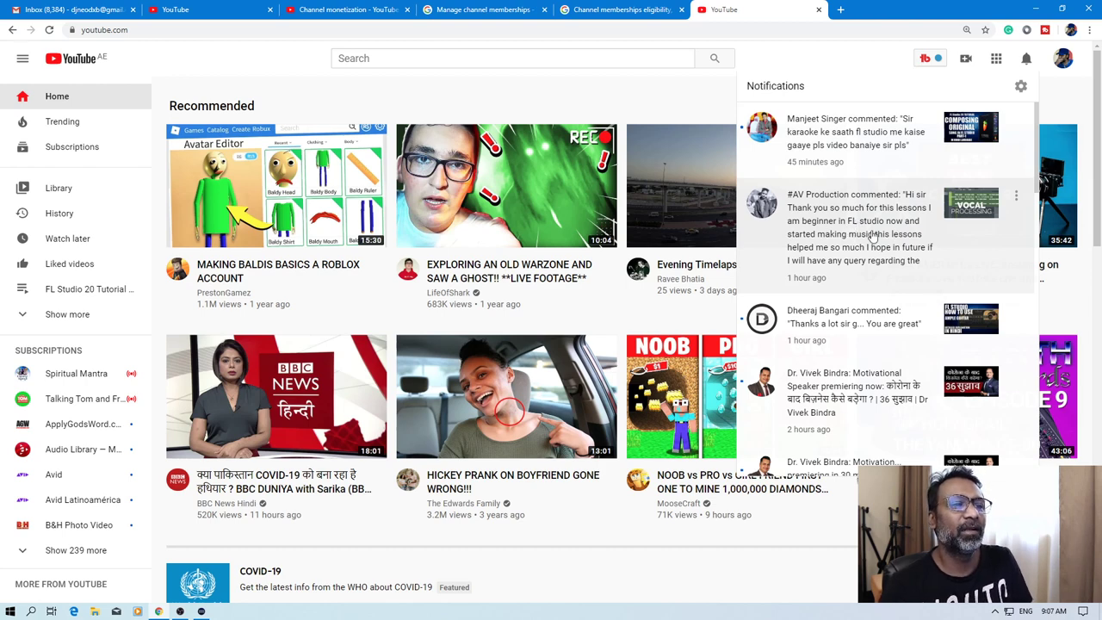
{"action": "scroll", "coordinate": [846, 232], "scroll_direction": "down", "scroll_amount": 2}
{"action": "scroll", "coordinate": [845, 232], "scroll_direction": "down", "scroll_amount": 3}
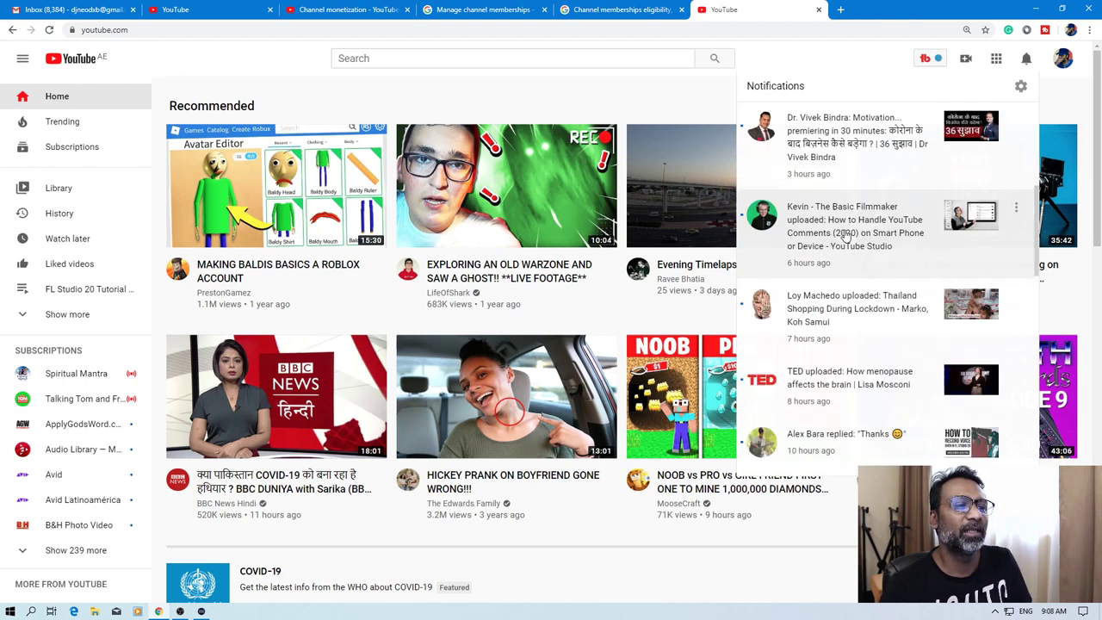
{"action": "scroll", "coordinate": [845, 233], "scroll_direction": "down", "scroll_amount": 3}
{"action": "scroll", "coordinate": [846, 234], "scroll_direction": "down", "scroll_amount": 2}
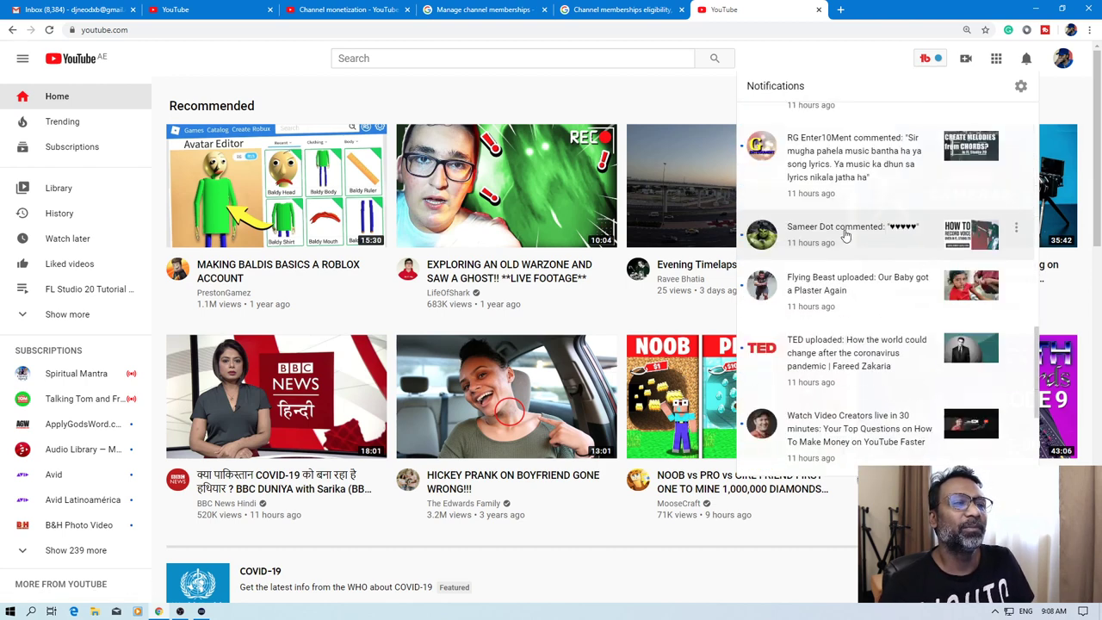
{"action": "left_click", "coordinate": [1026, 58]}
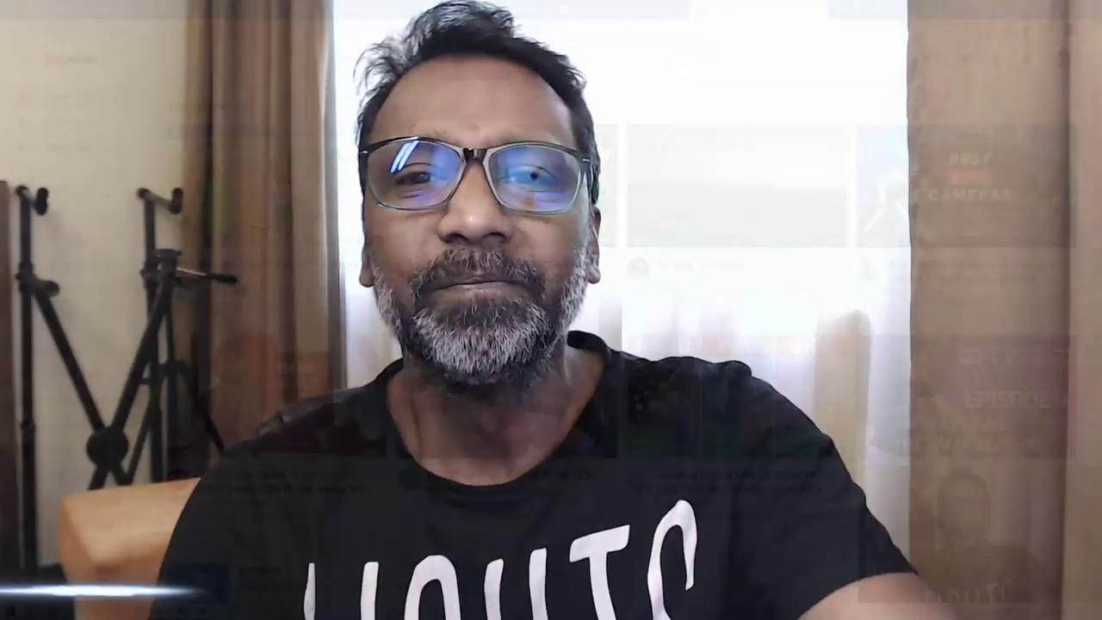